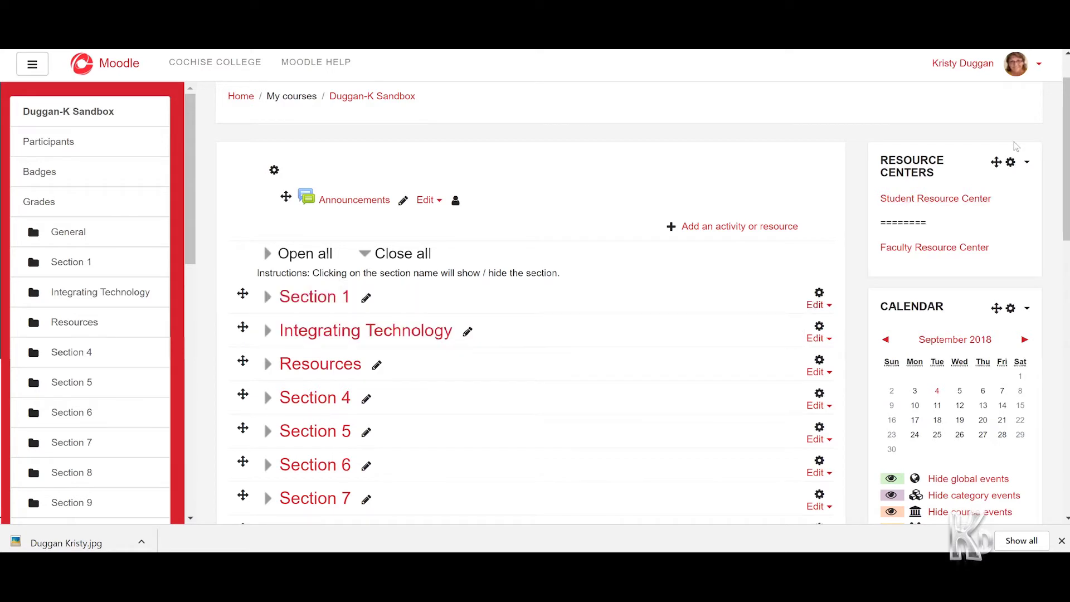
Turn the course's editing mode off and then back on from the actions menu
scroll(1015, 146, up, 1)
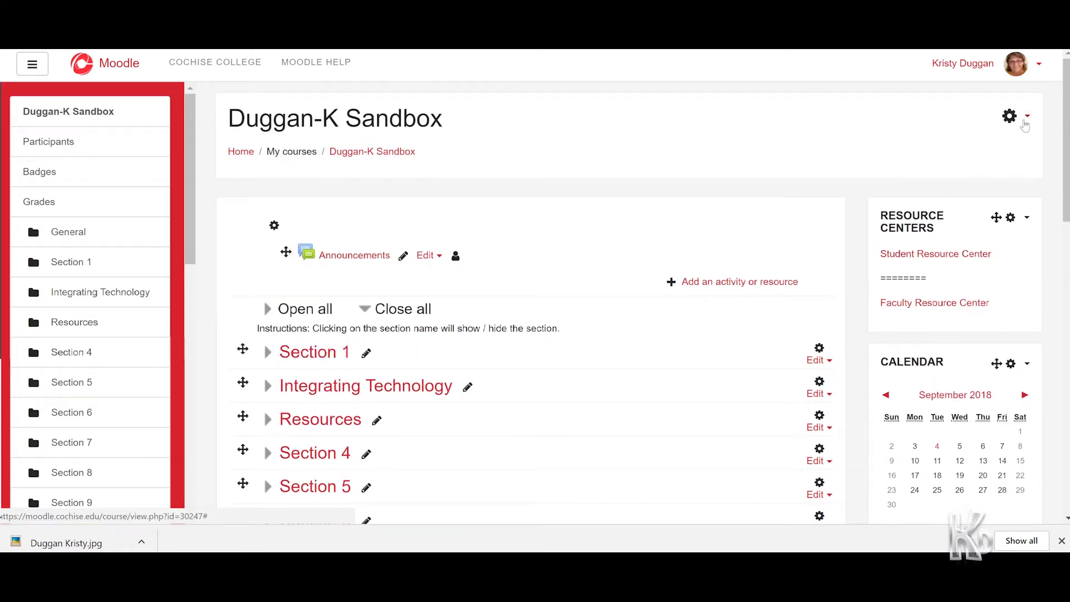
click(1024, 122)
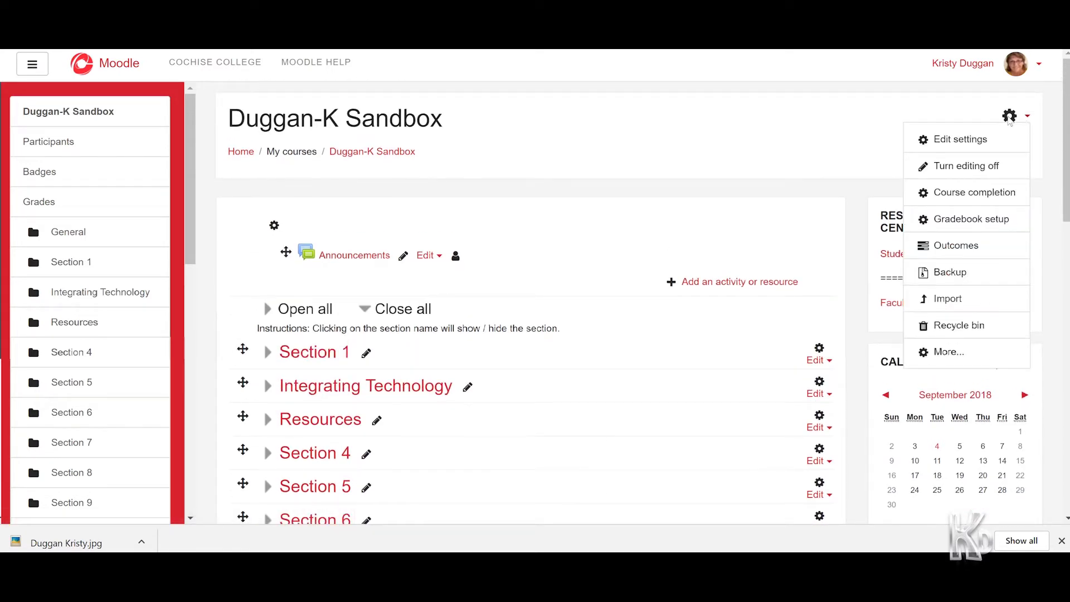
click(963, 174)
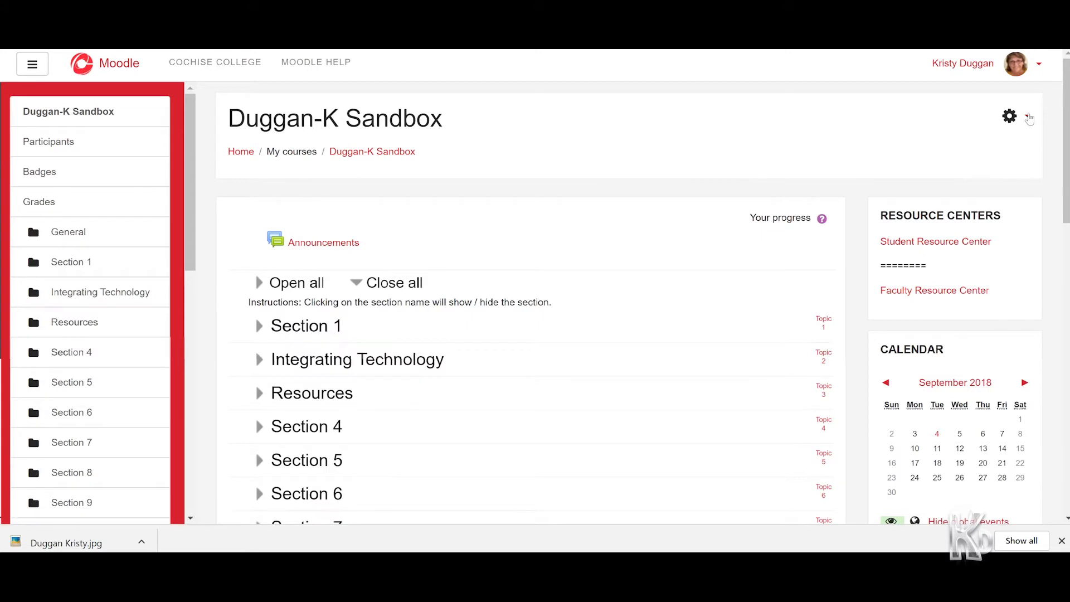
click(1027, 117)
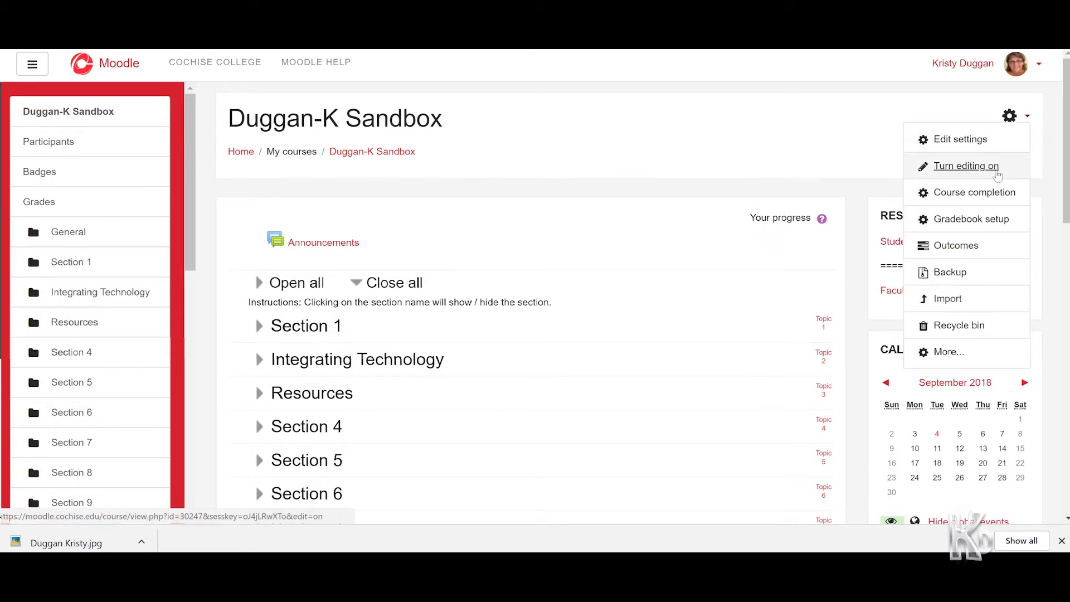
click(968, 165)
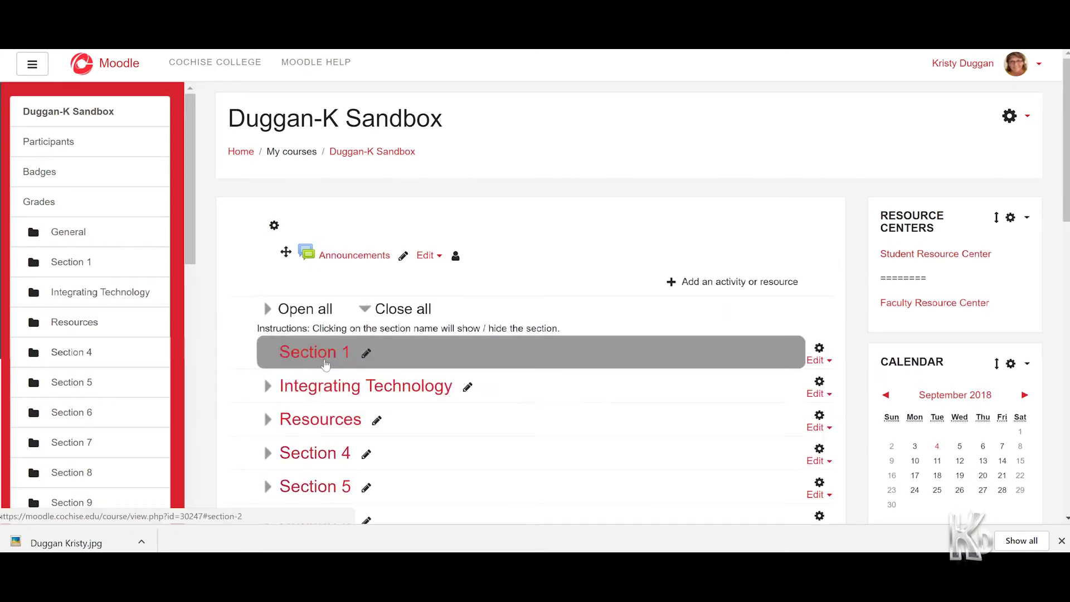
Rename Section 1 inline to 'Getting Started' and confirm it
click(367, 354)
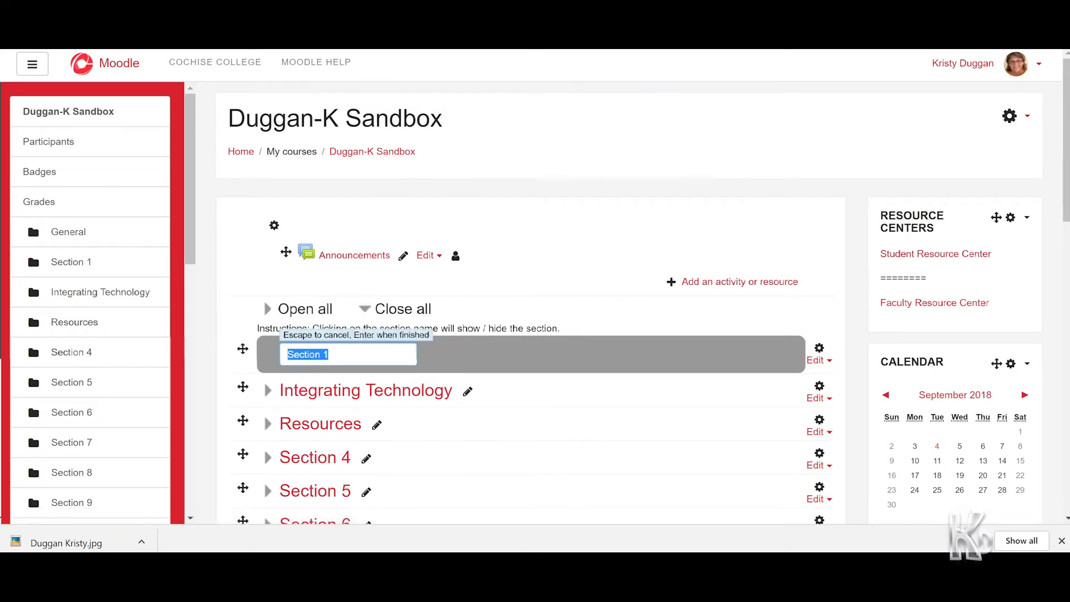
text(Getting Started)
click(495, 355)
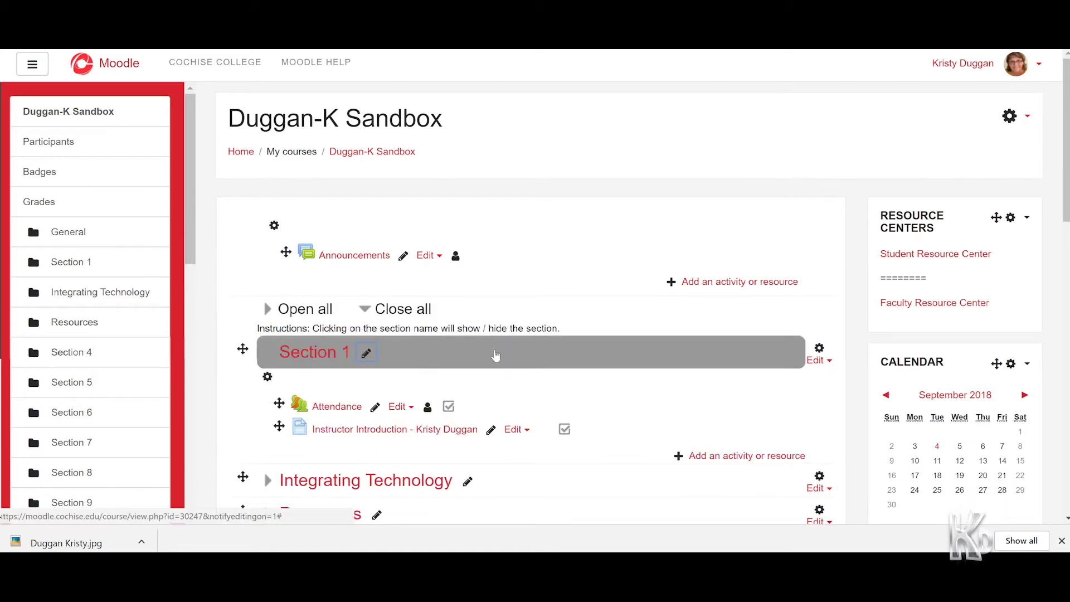
click(366, 353)
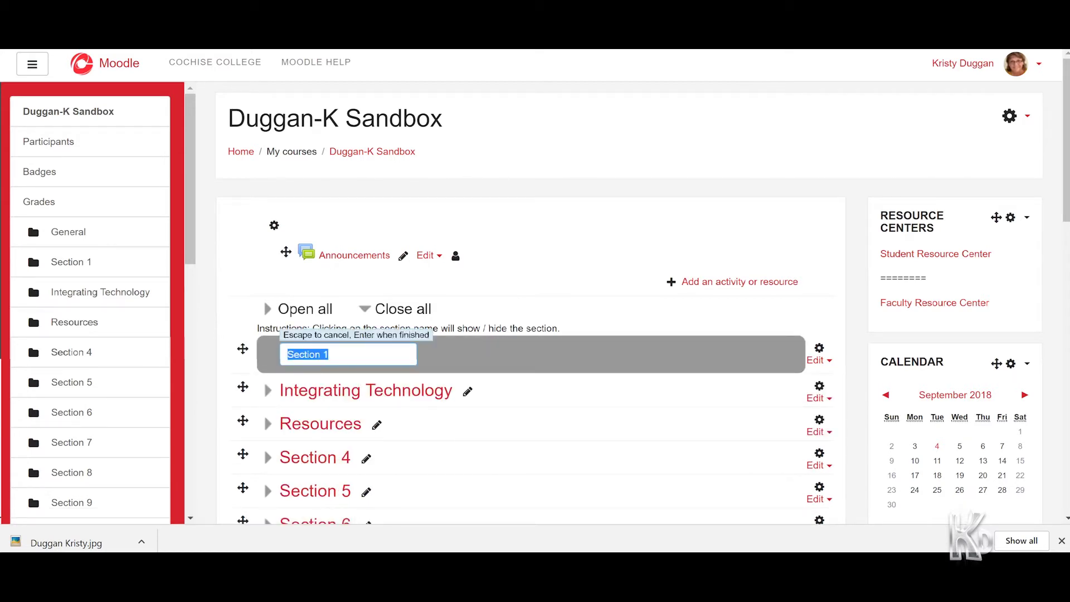
text(Getting Started)
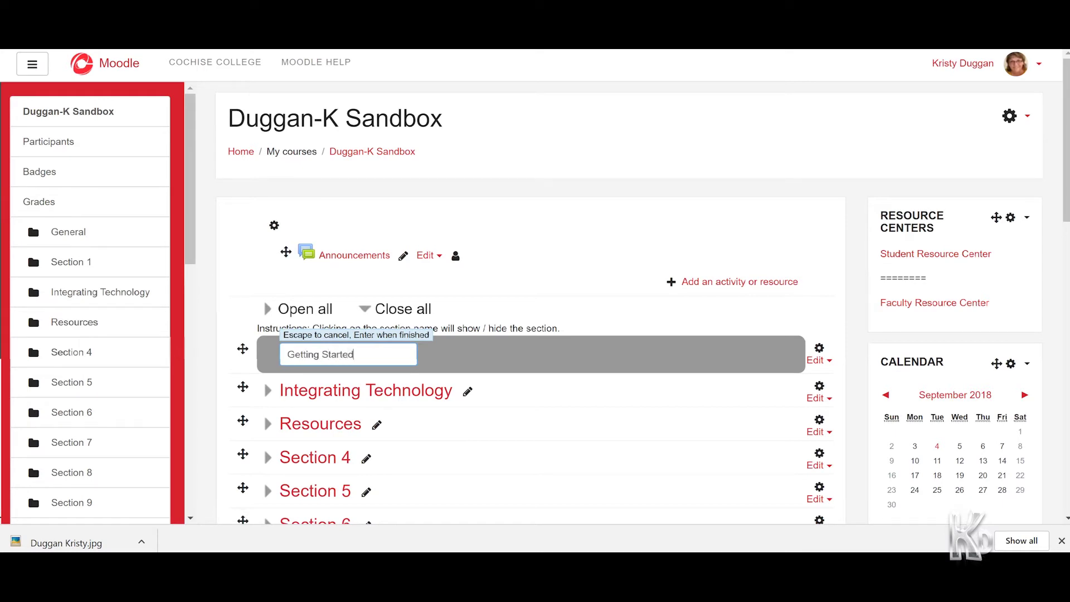
key(Return)
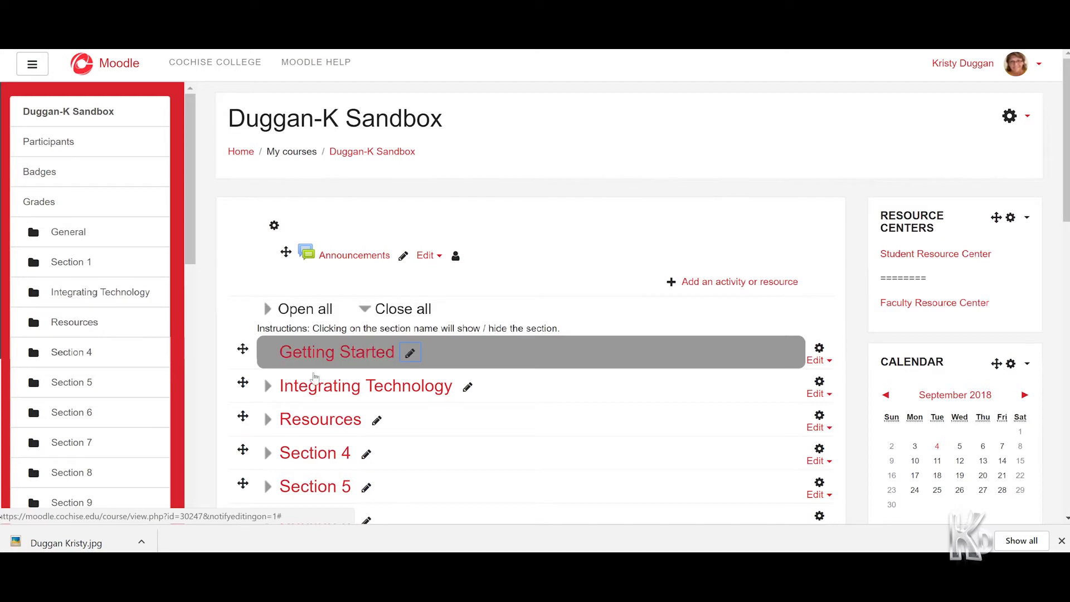
Expand Getting Started and choose Label from the activity chooser's Resources to add it
click(268, 357)
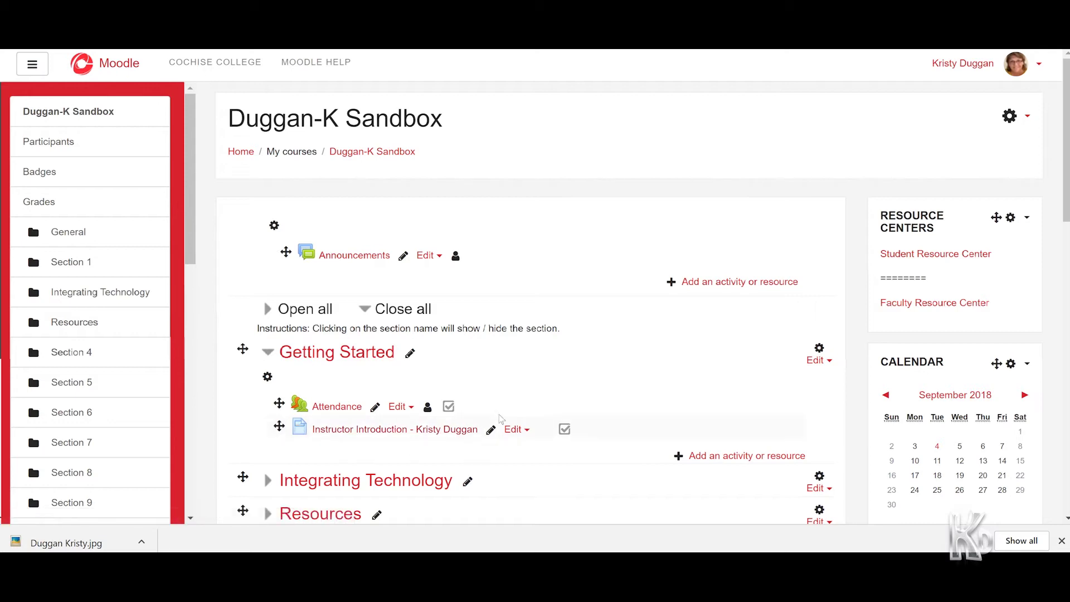
click(740, 456)
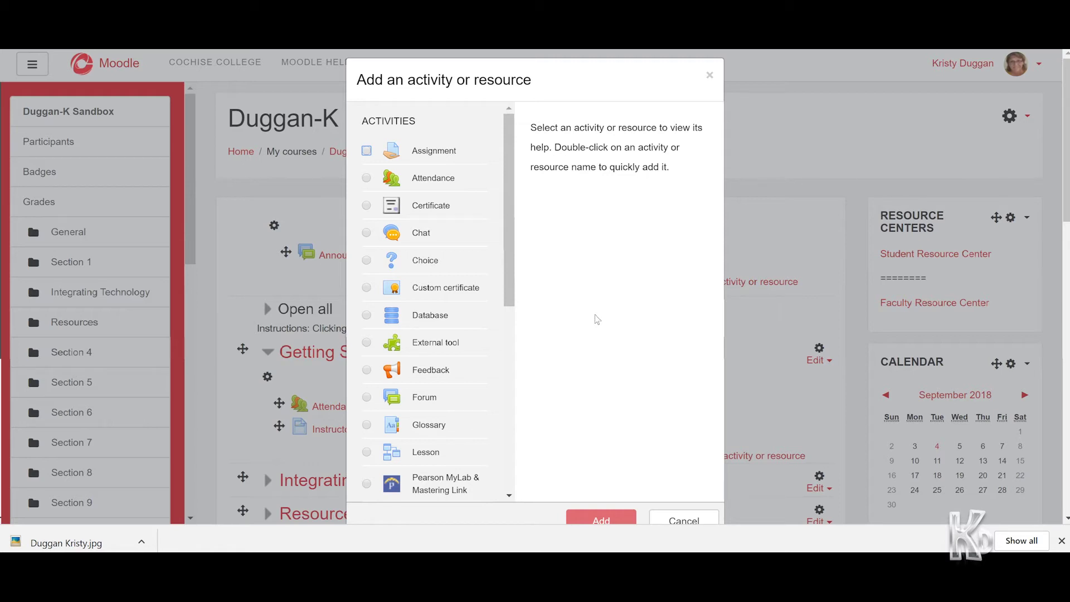
scroll(450, 386, down, 7)
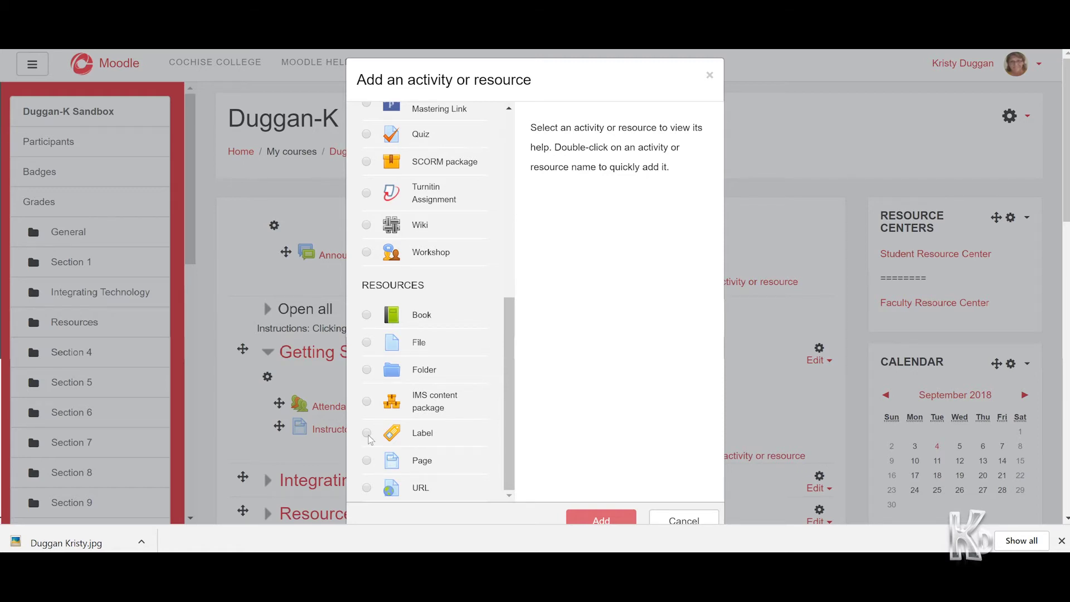
click(368, 436)
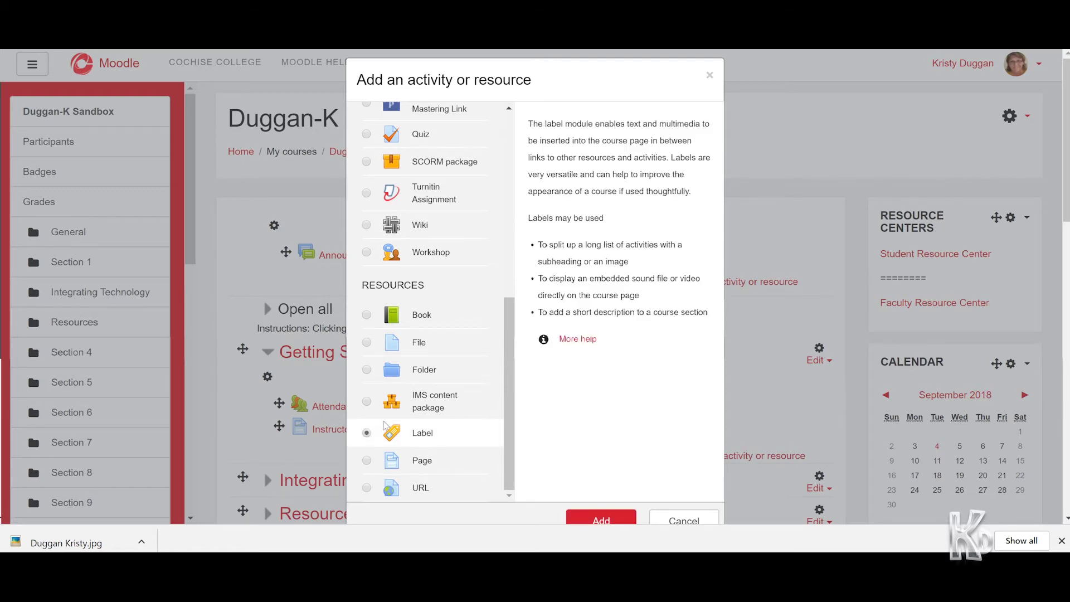
click(613, 520)
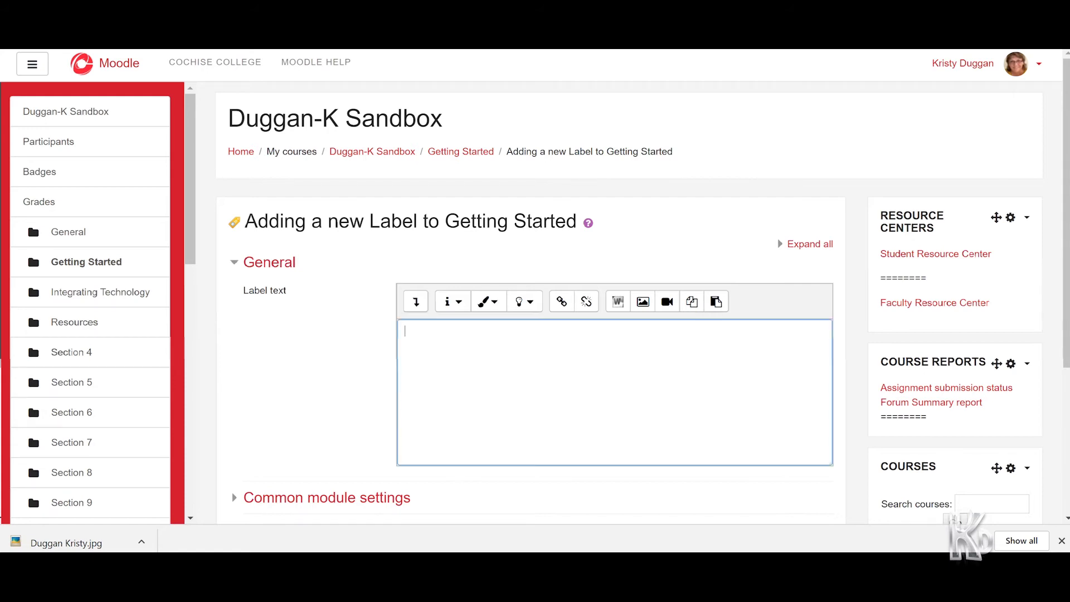
Type three label lines: the instructor's email address, 'office hours -' and 'syllabus -'
key(Return)
text(office )
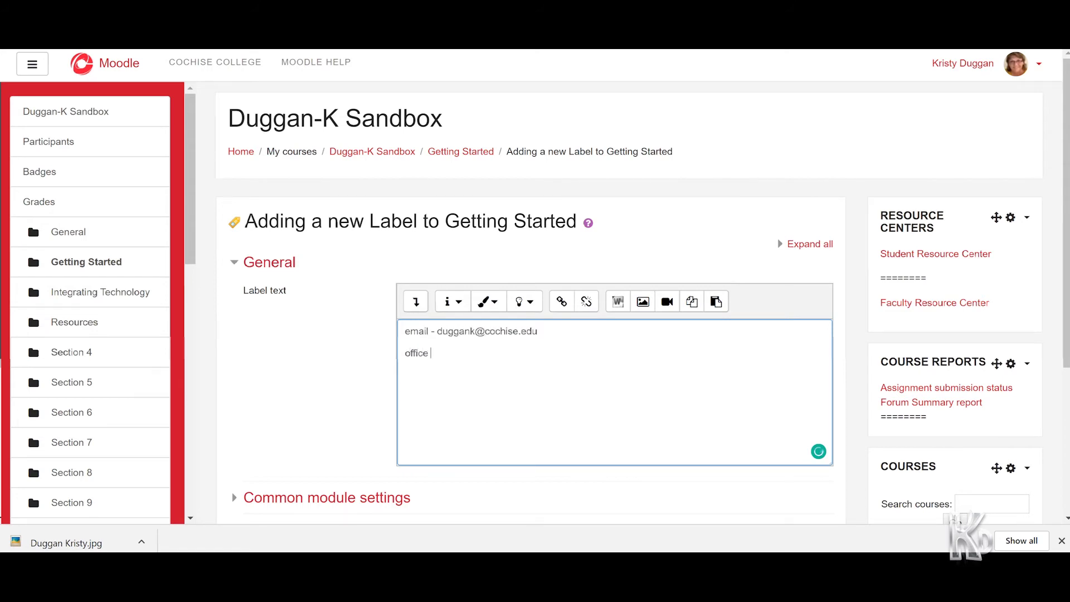
text(hours -)
key(Return)
text(link to the sy)
key(BackSpace)
key(BackSpace)
key(BackSpace)
key(BackSpace)
key(BackSpace)
key(BackSpace)
key(BackSpace)
key(BackSpace)
key(BackSpace)
key(BackSpace)
key(BackSpace)
key(BackSpace)
key(BackSpace)
key(BackSpace)
text(syllabus -)
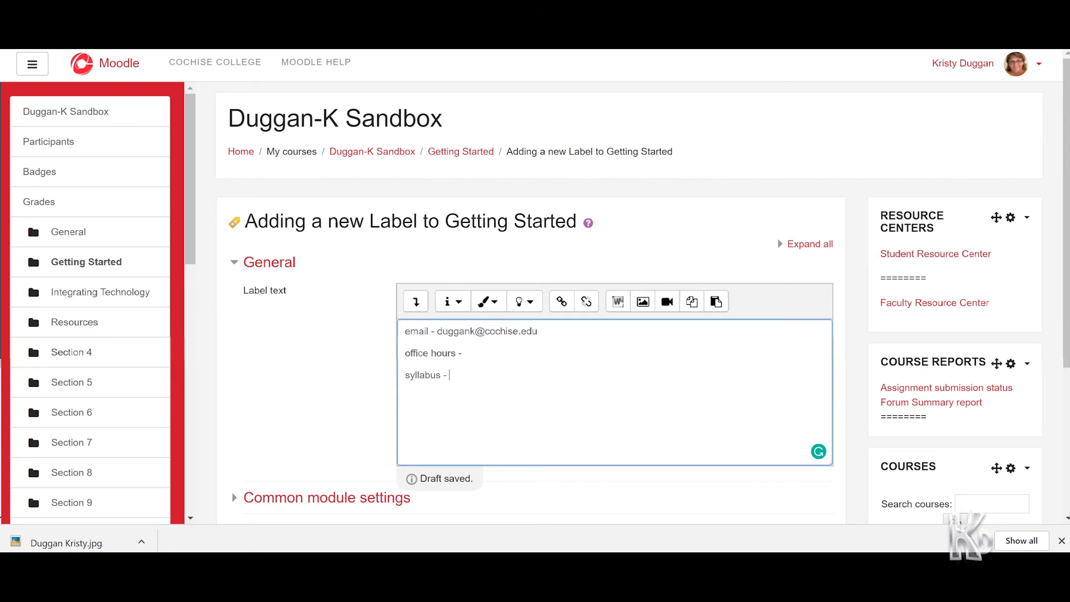
key(ctrl+k)
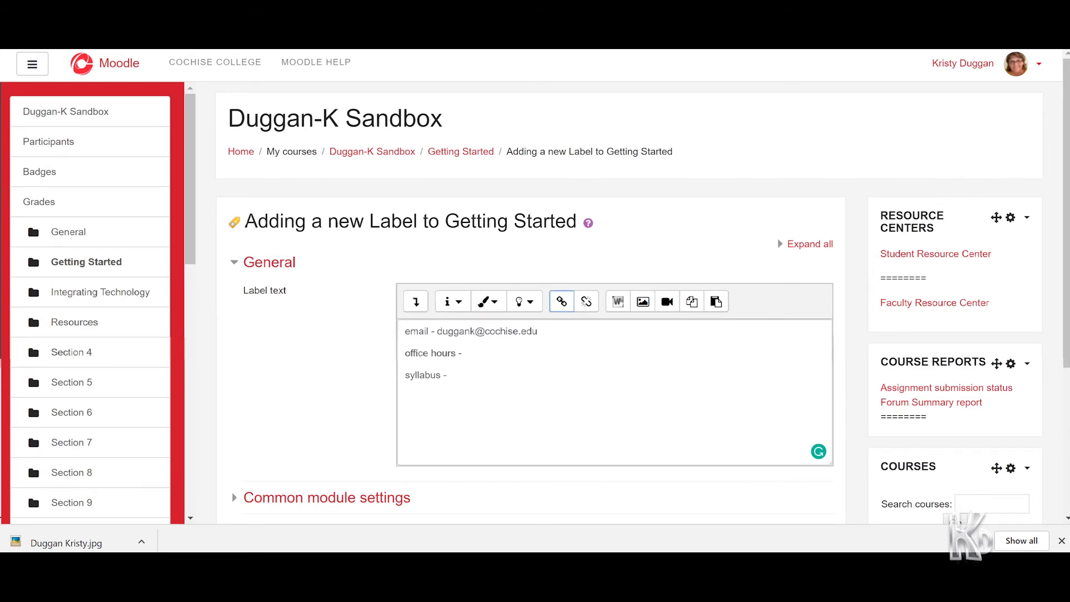
Link the word 'syllabus' to the pasted Google Drive URL, opening in a new window
double_click(422, 375)
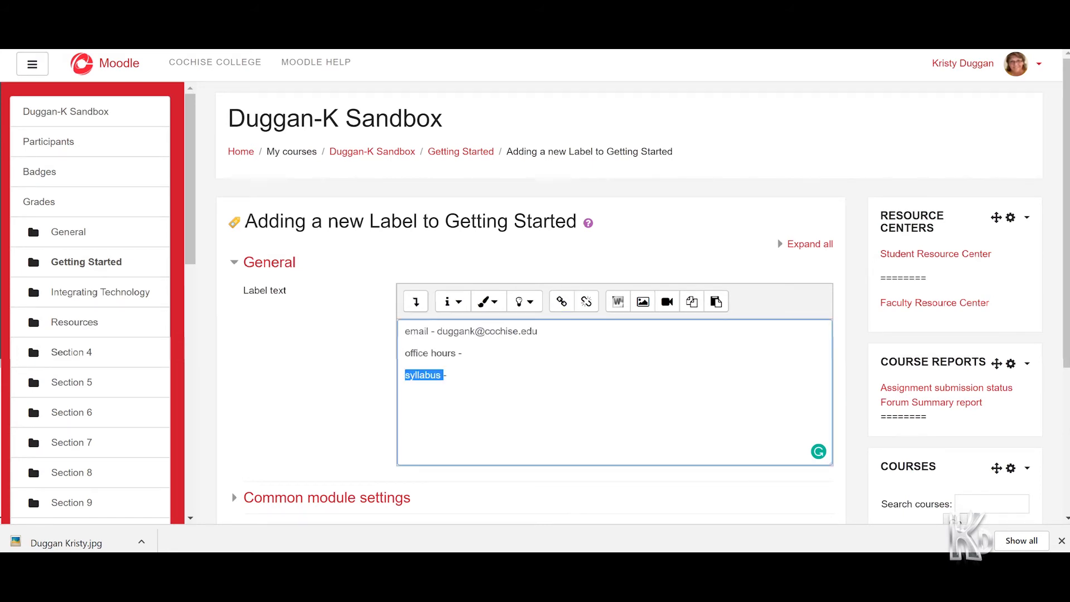
click(562, 301)
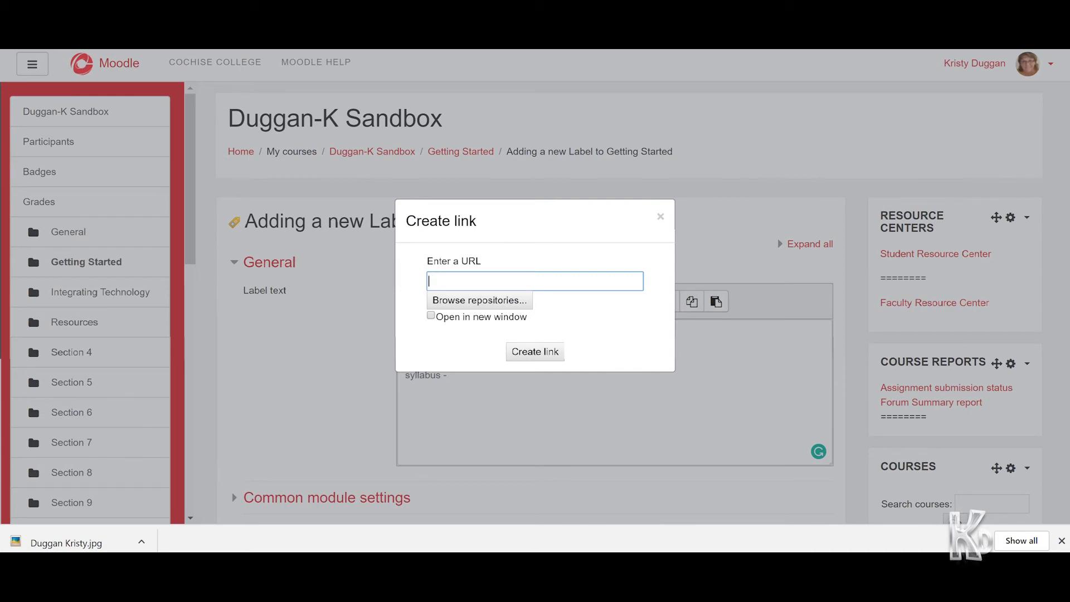
key(ctrl+v)
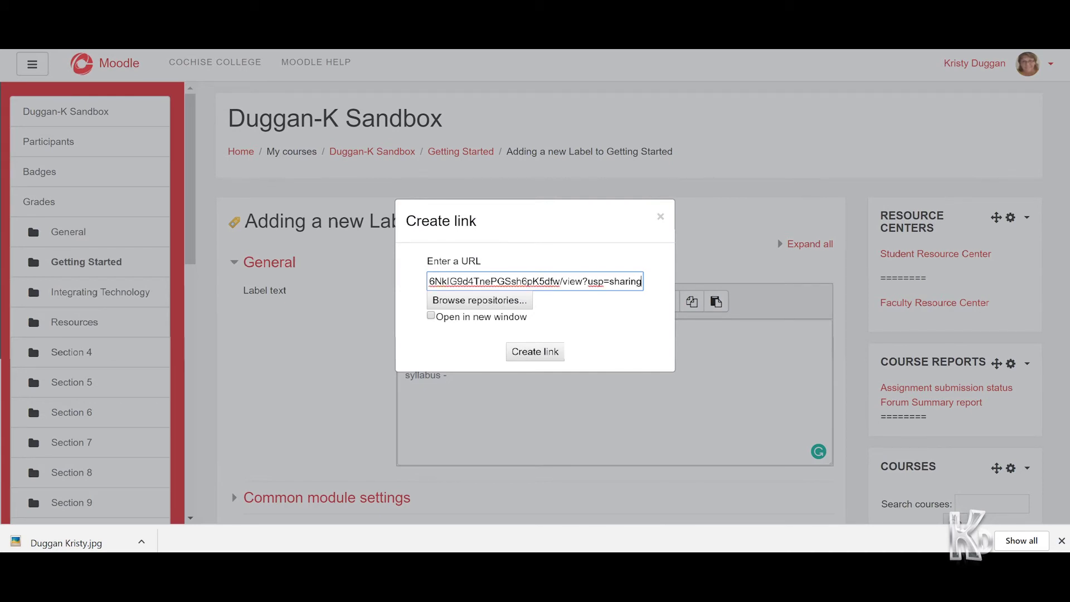
click(511, 322)
click(512, 322)
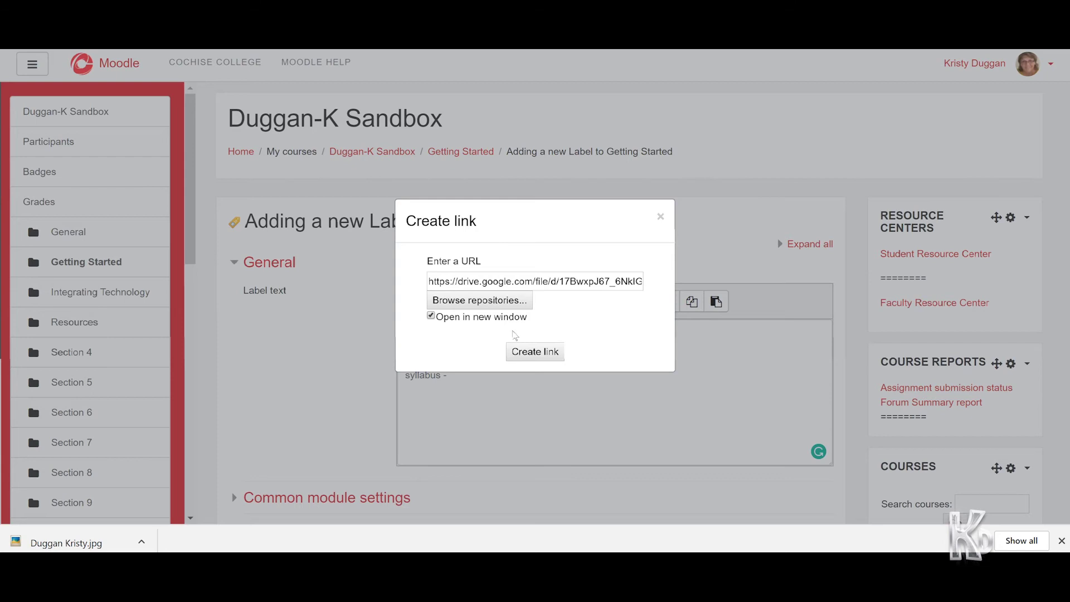
click(536, 352)
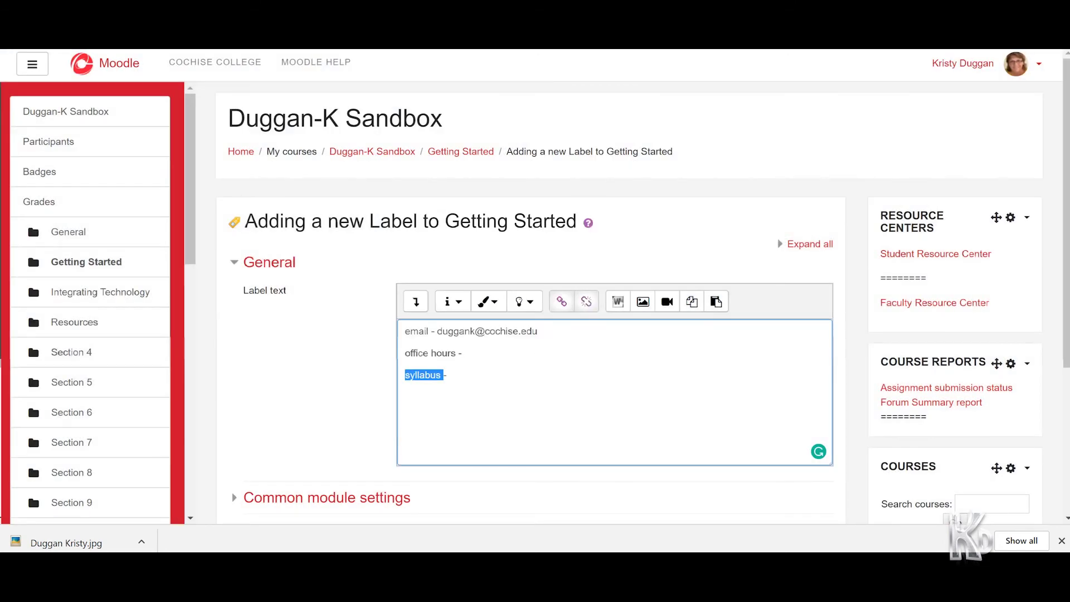
click(463, 353)
Remove the dash after syllabus, enter office hours 'M W F 1:00 - 3:00', and save the label
click(448, 375)
key(BackSpace)
key(BackSpace)
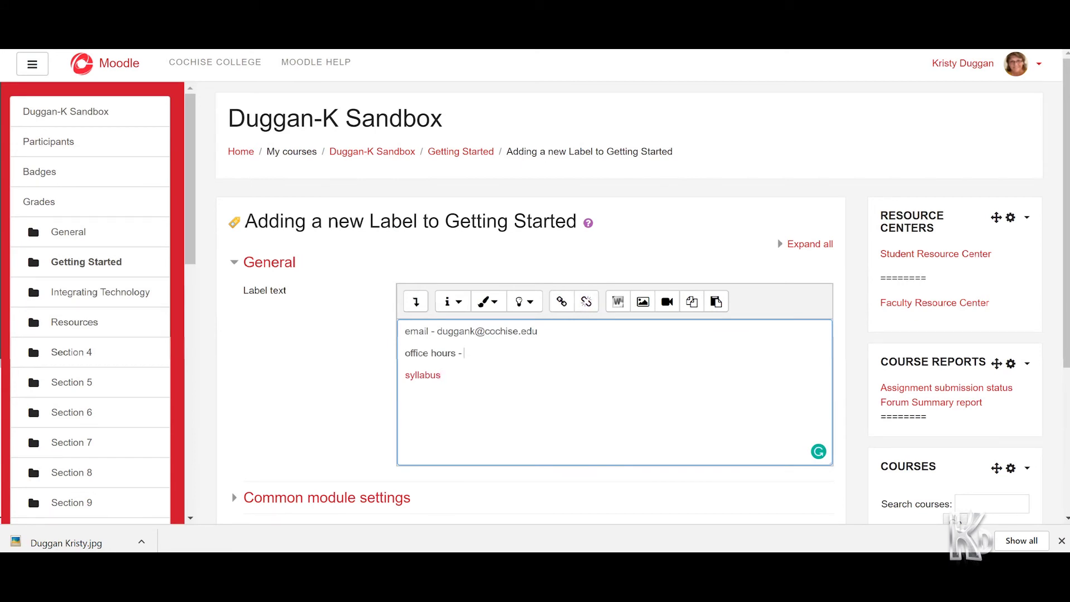
text(M W F 1:00 - 3:00)
scroll(477, 407, down, 4)
click(460, 379)
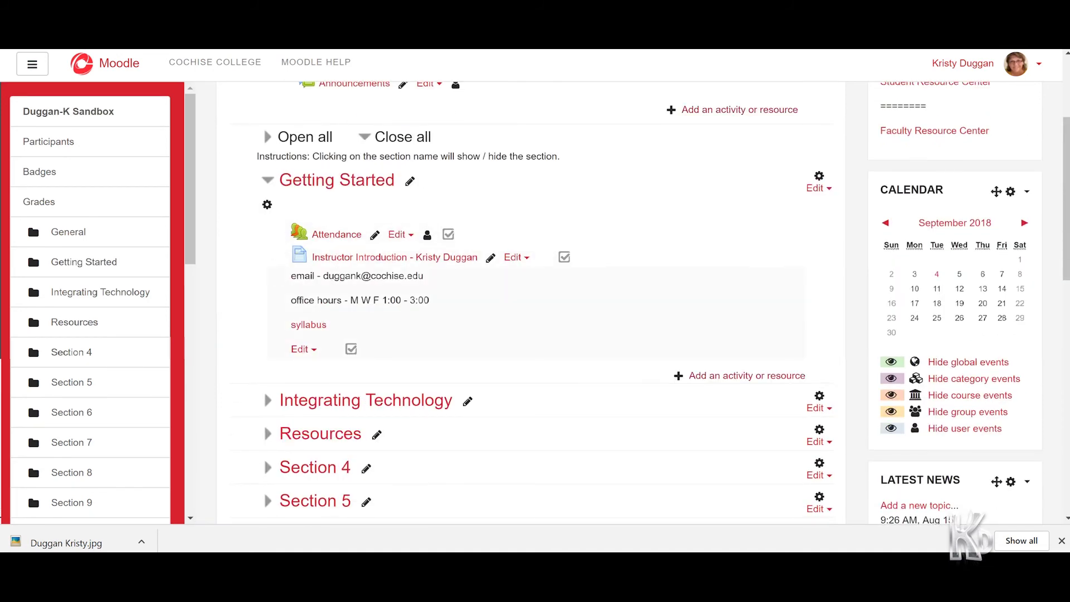
scroll(346, 223, down, 2)
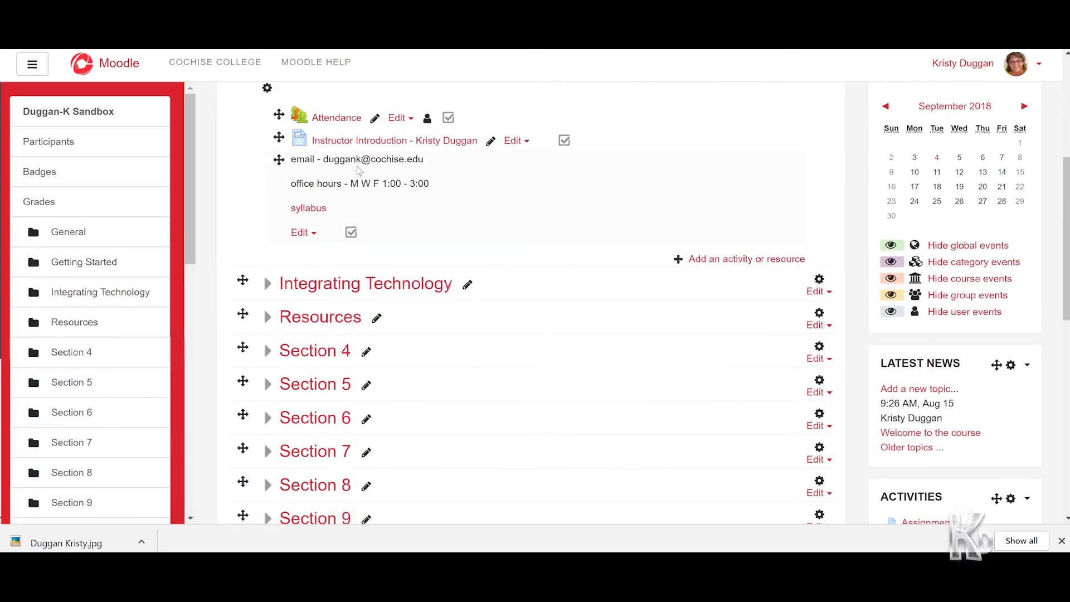
scroll(364, 197, up, 2)
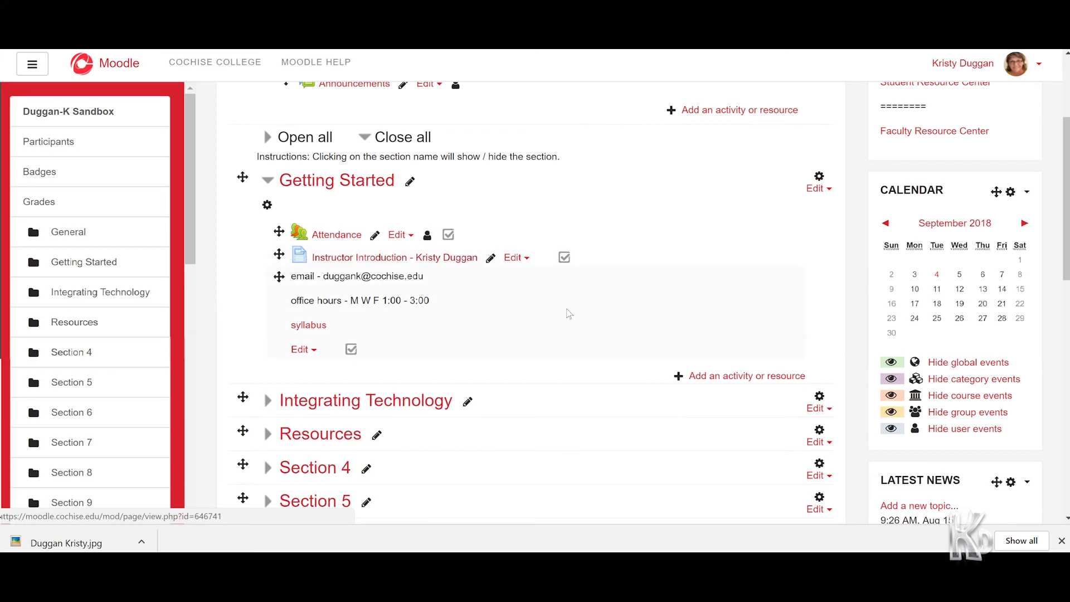
click(716, 381)
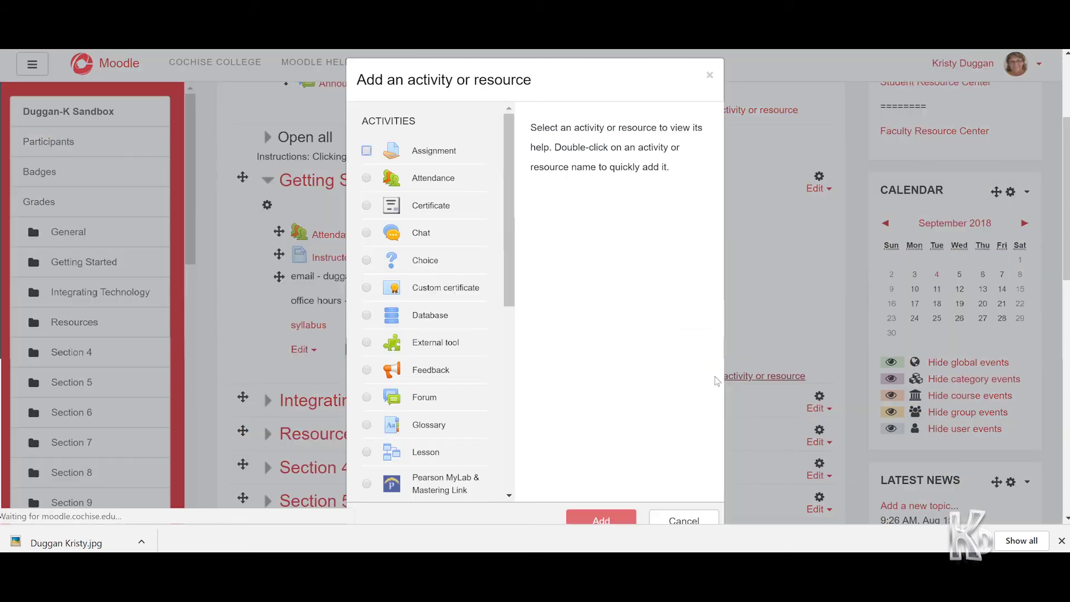
scroll(455, 372, down, 5)
scroll(455, 373, down, 1)
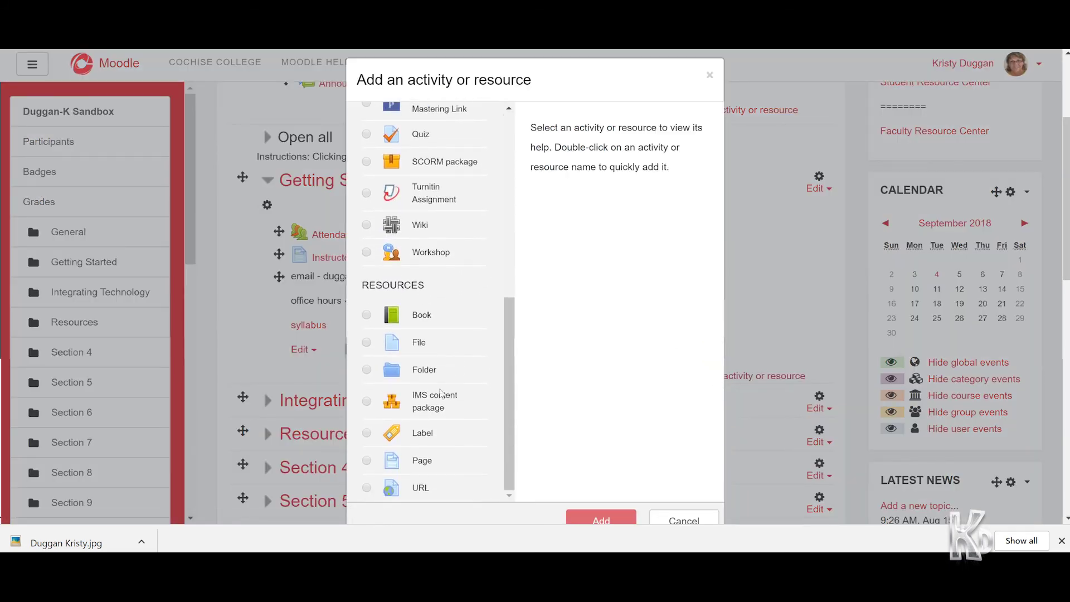
click(390, 463)
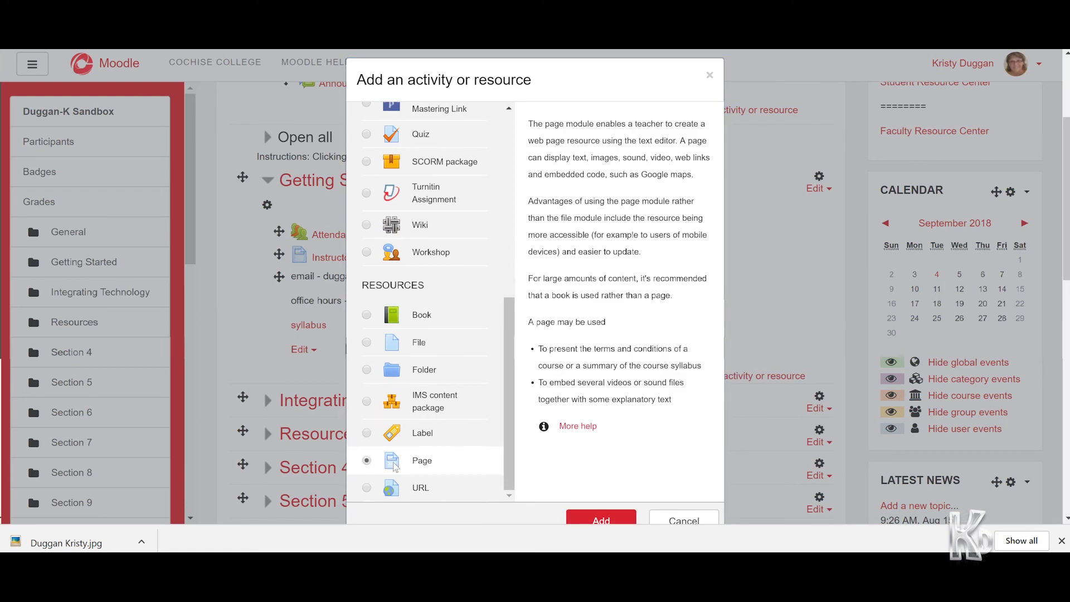
click(684, 520)
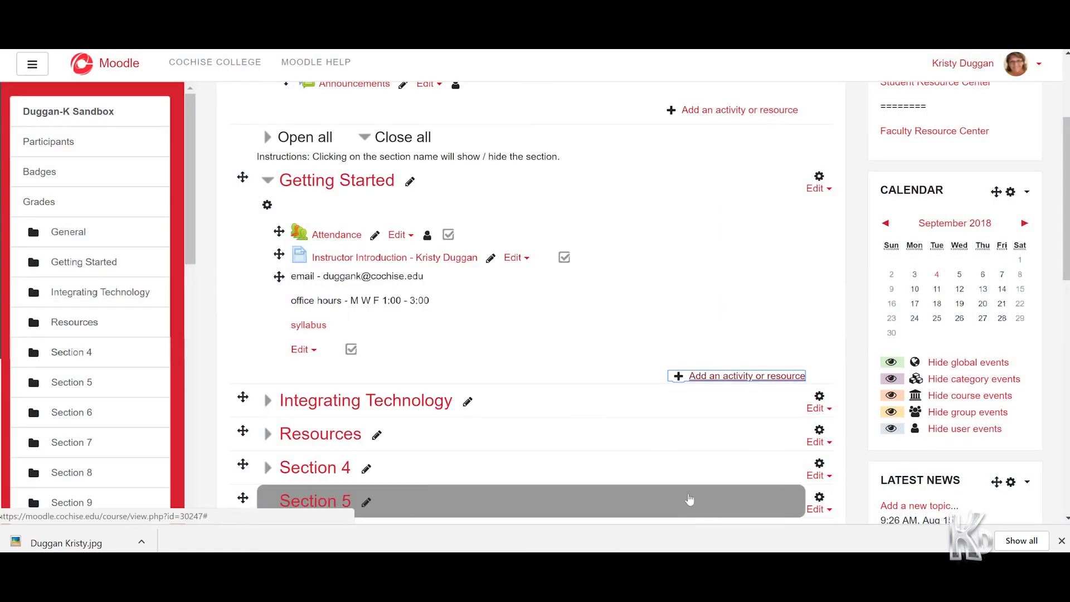
click(431, 262)
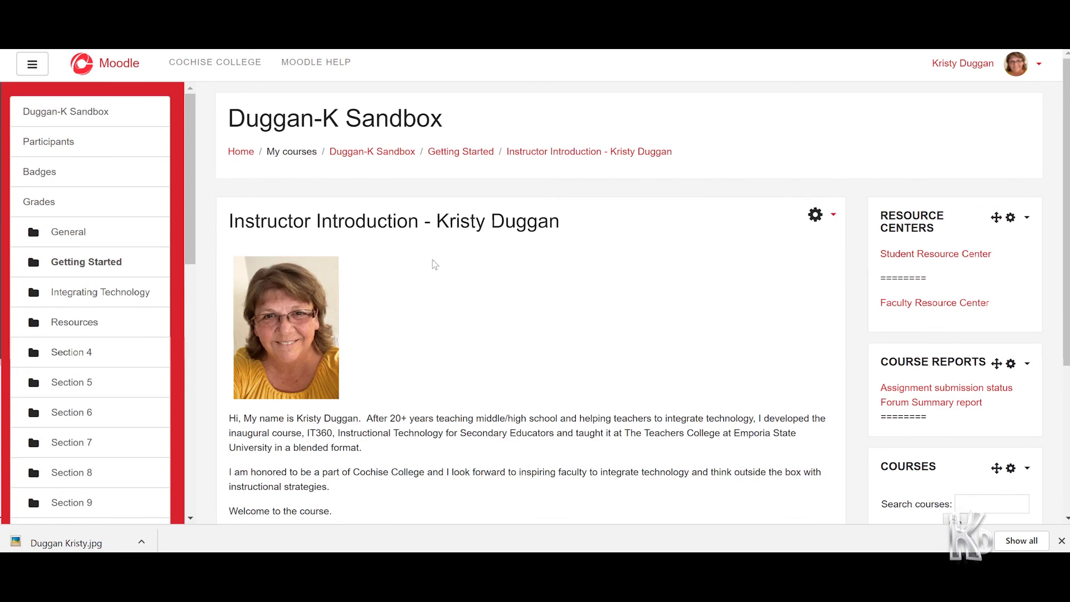
Scroll through the Instructor Introduction page, then return to the course's main page via the breadcrumb
scroll(428, 308, down, 2)
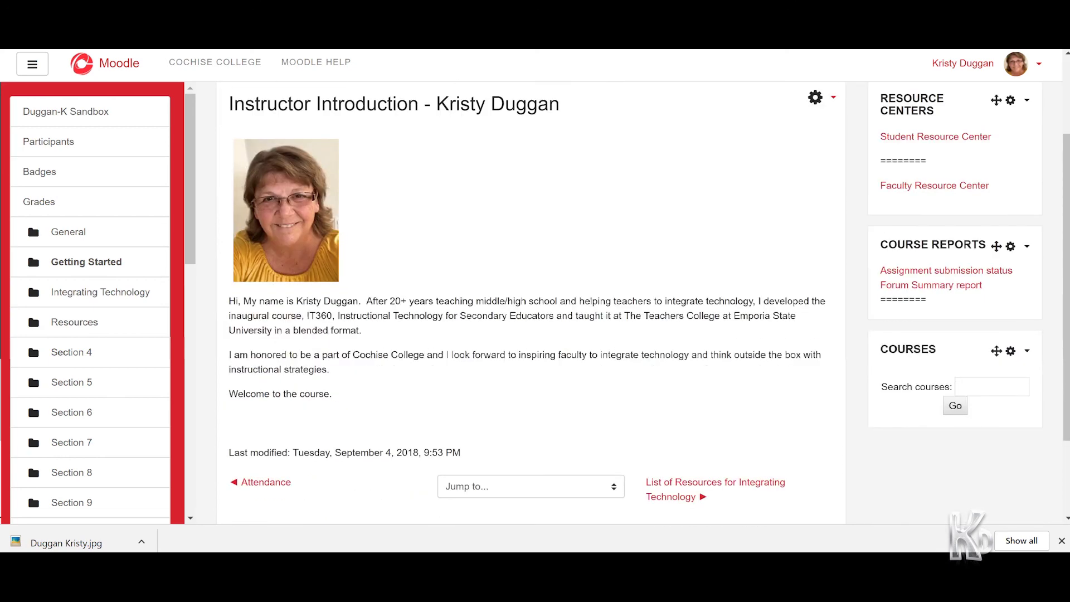
scroll(428, 308, up, 2)
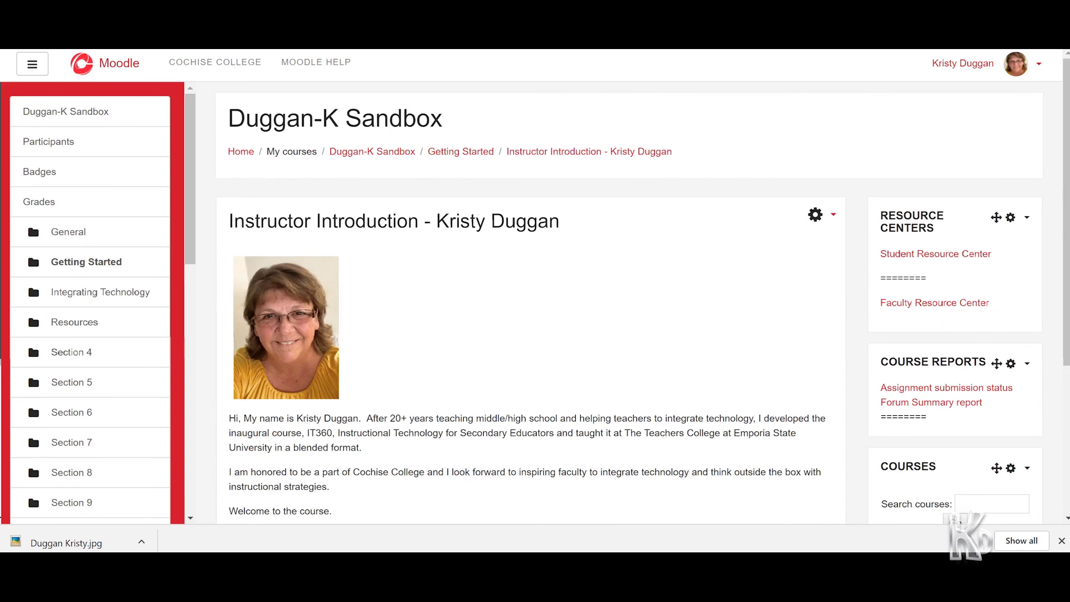
click(401, 157)
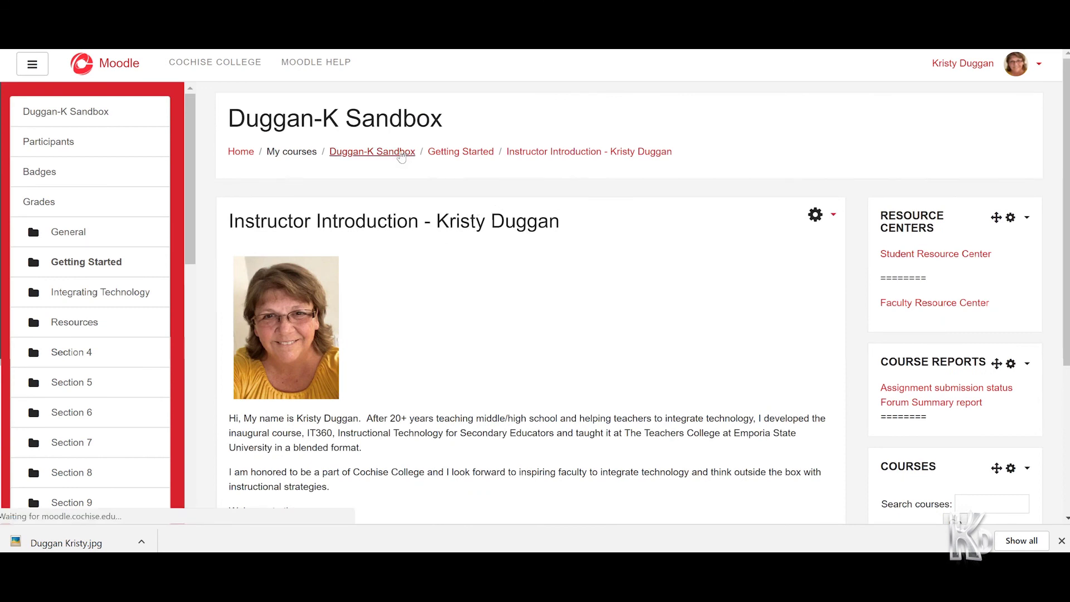